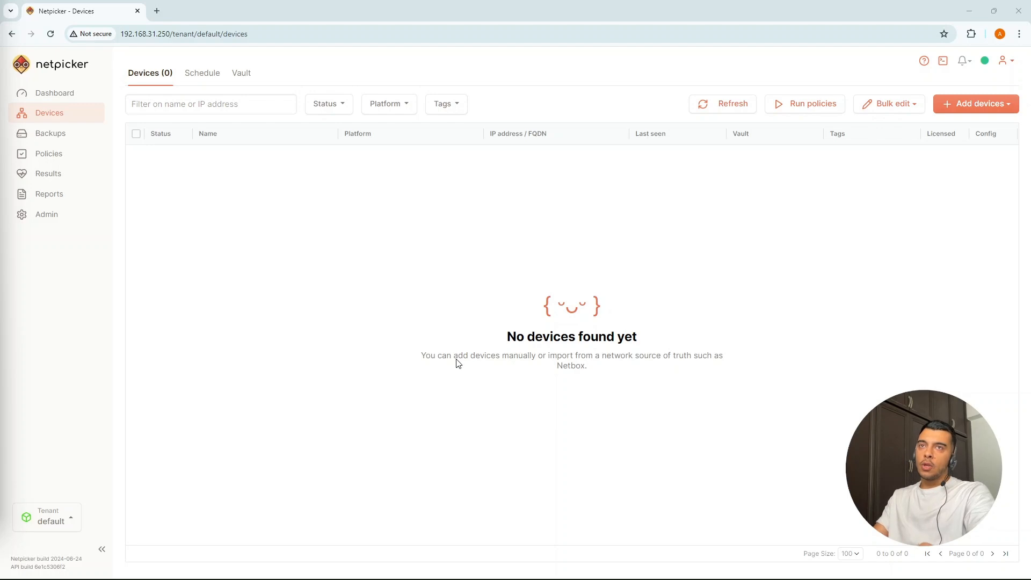
Step: Open the Add device panel from the Add devices menu
left_click(991, 114)
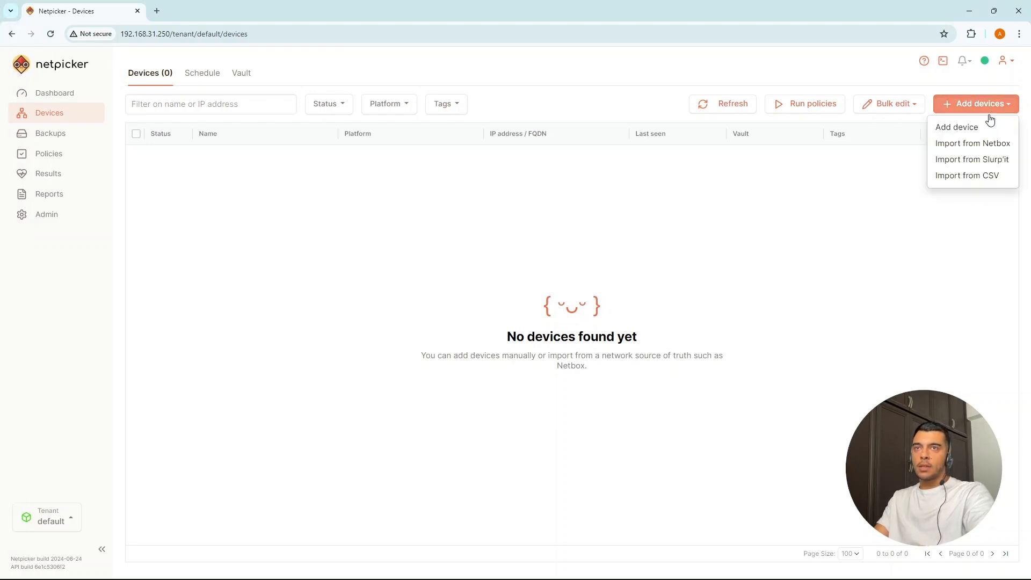
left_click(981, 133)
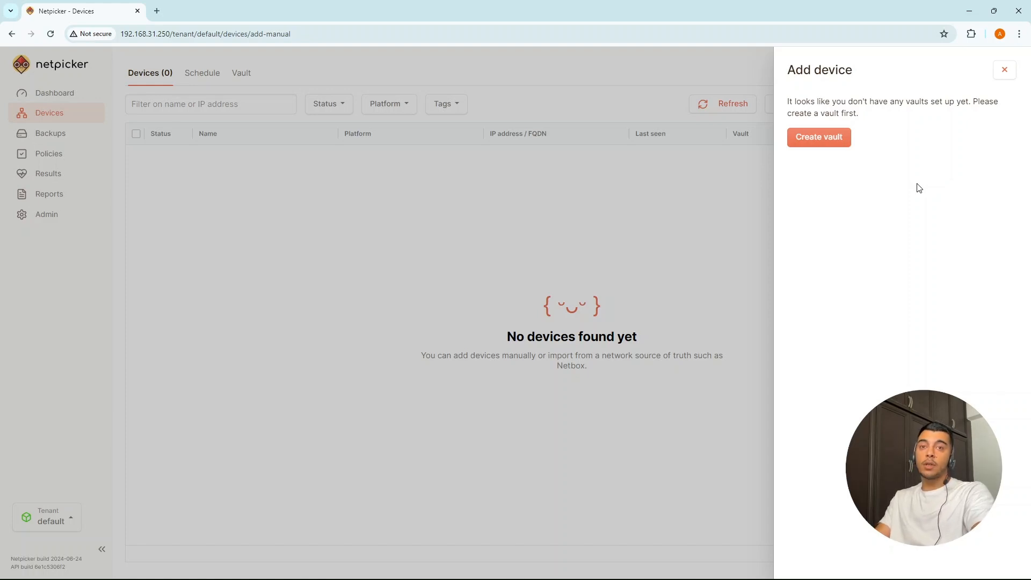
Step: Start creating a new vault and name it cisco
left_click(820, 142)
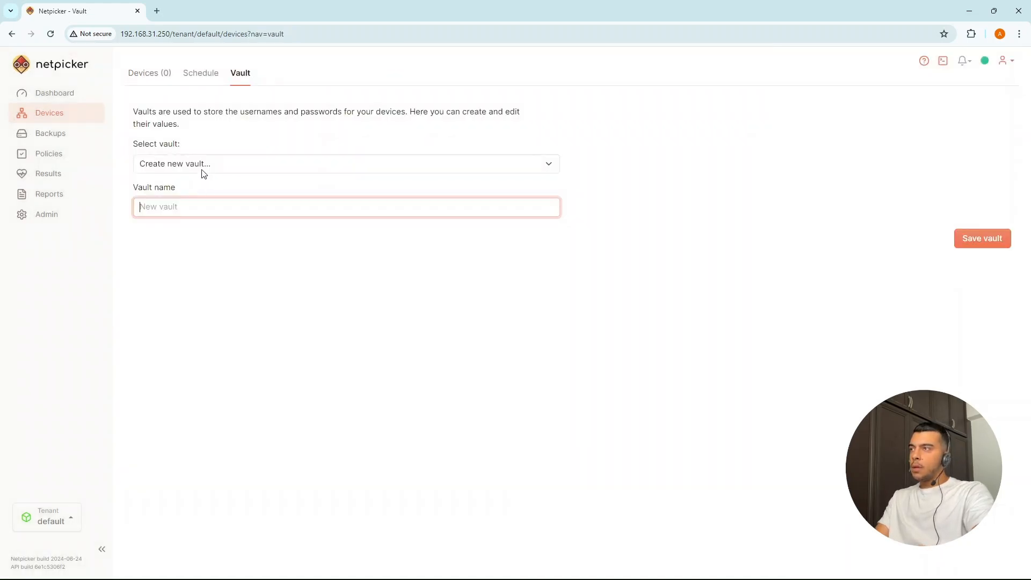
left_click(204, 167)
left_click(201, 165)
left_click(202, 205)
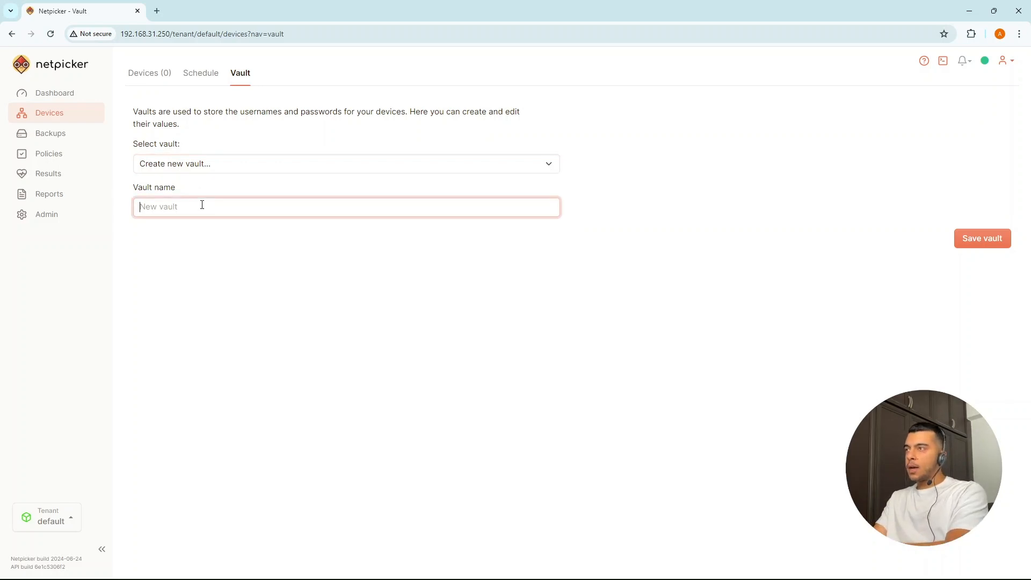
type("cisco")
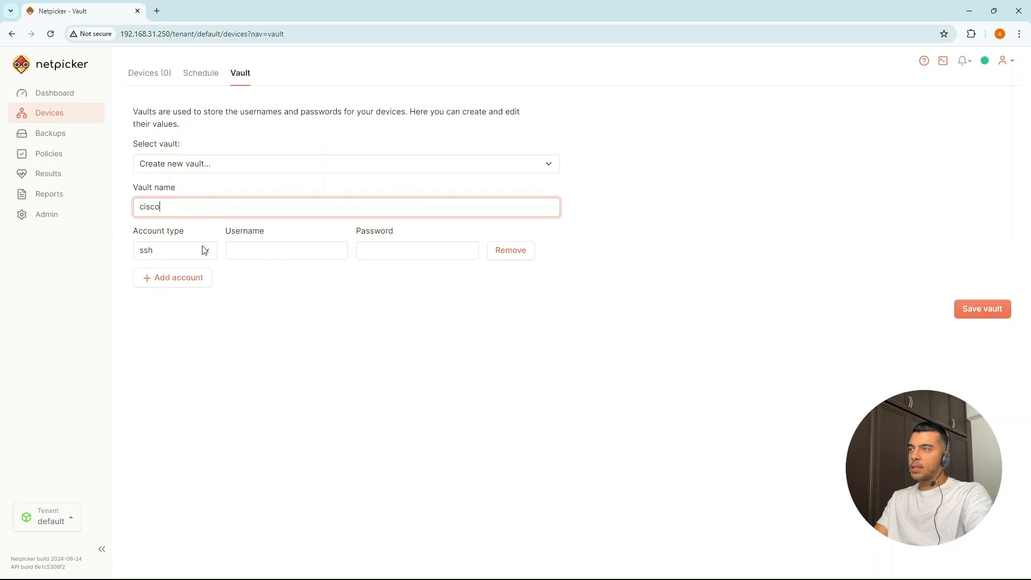
Step: Enter the ssh account's username and password, save the cisco vault, and return to Devices
left_click(267, 254)
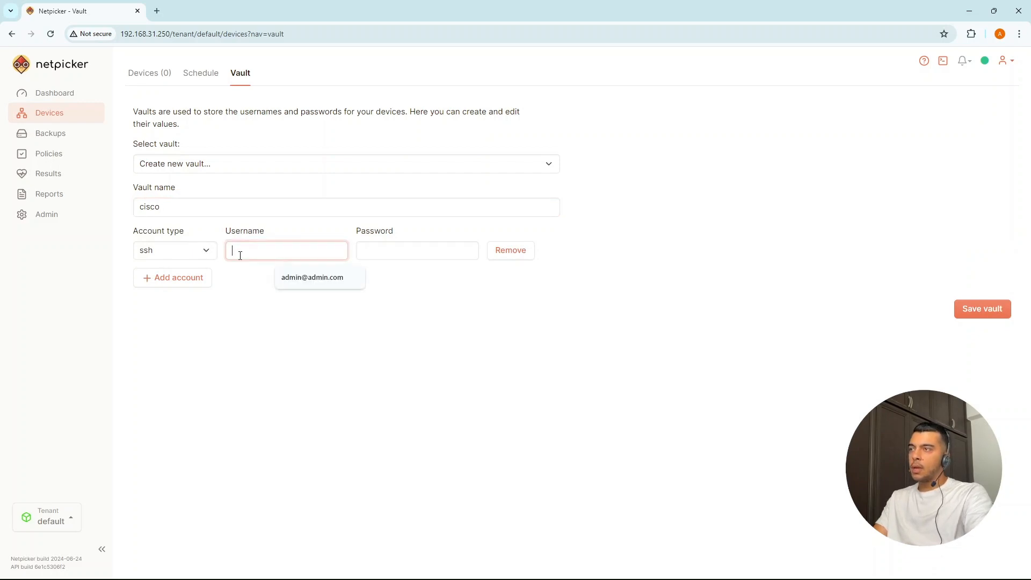
left_click(318, 323)
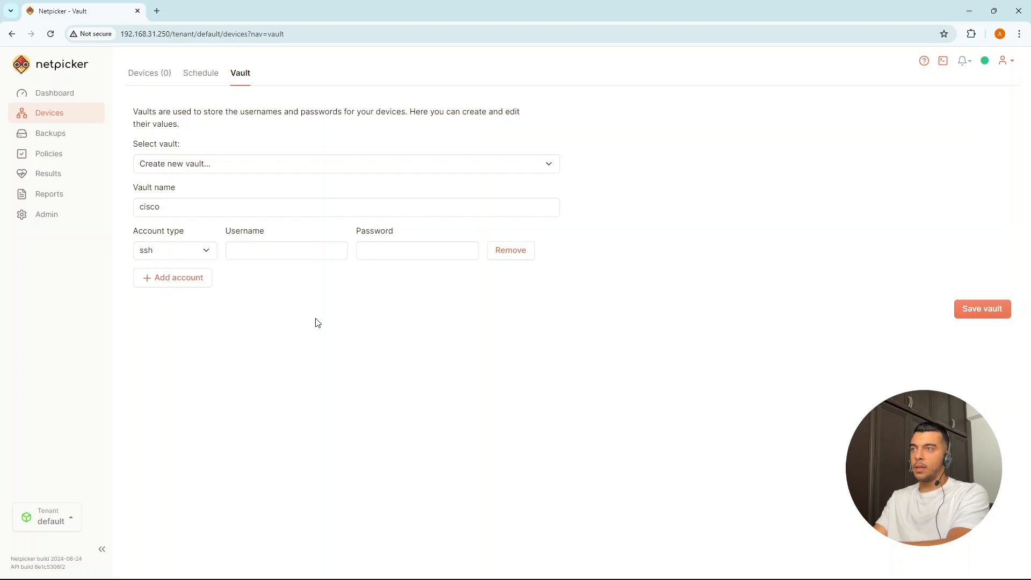
left_click(272, 251)
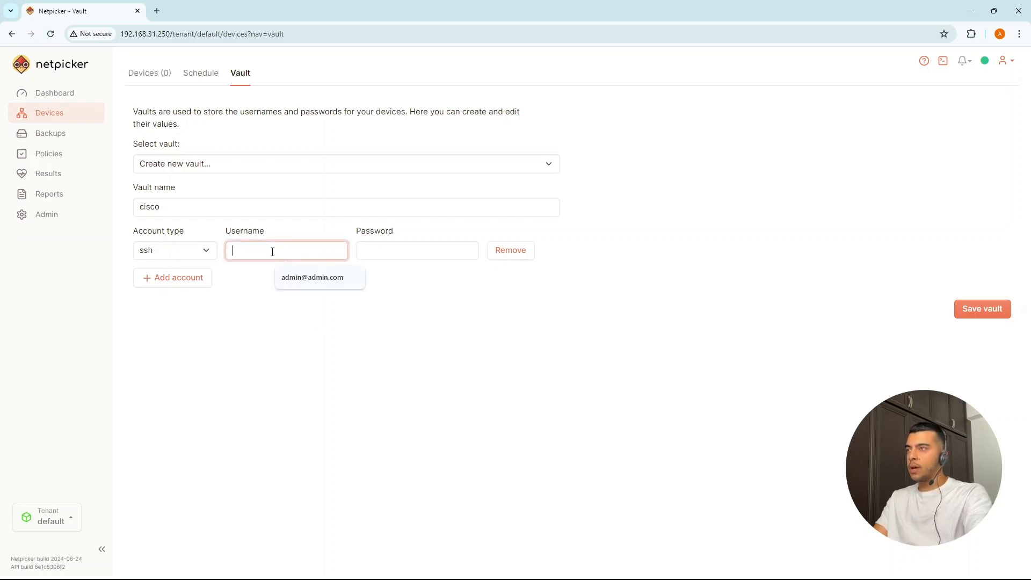
type("admin")
key("Tab")
type("cisco")
key("BackSpace")
type("o")
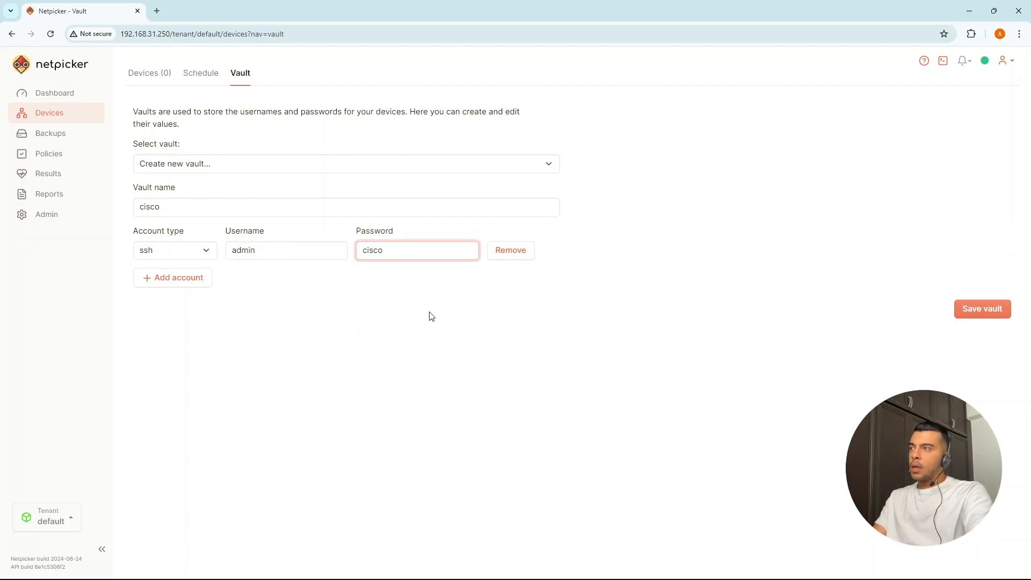
left_click(978, 310)
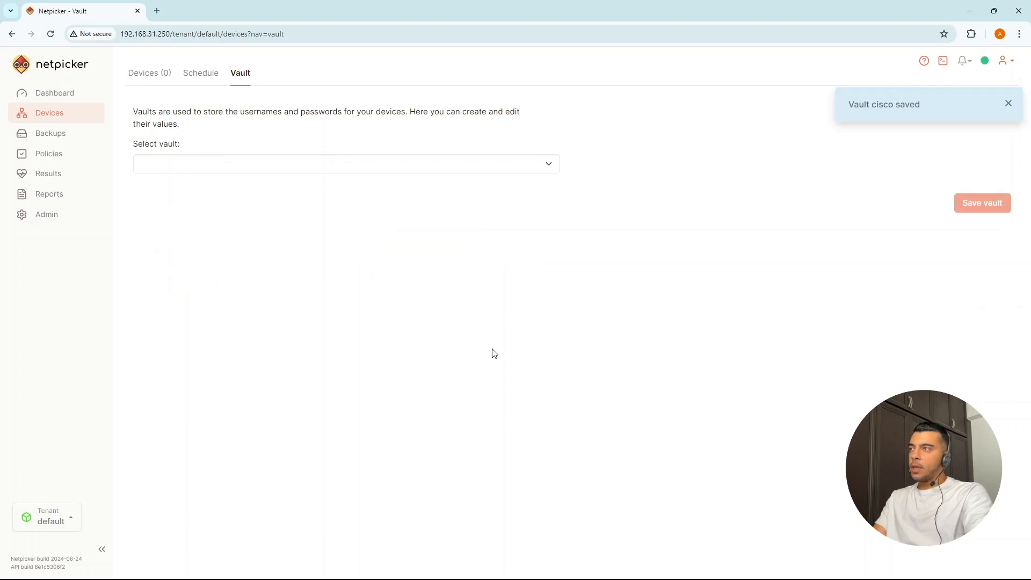
left_click(143, 73)
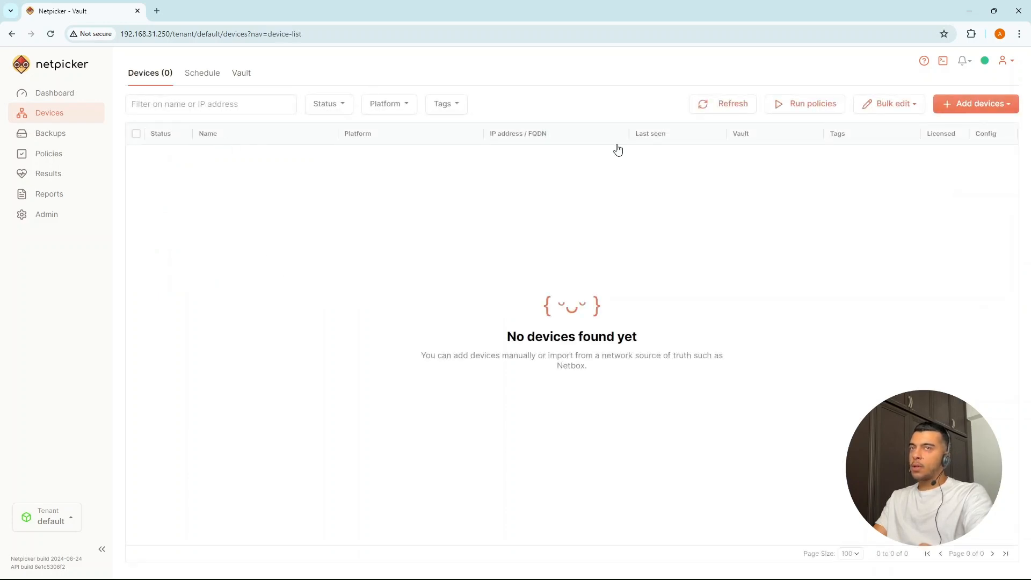
Step: Open a new device form with vault cisco, IP 192.168.31.49 and name Cisco IOS
left_click(967, 103)
left_click(955, 129)
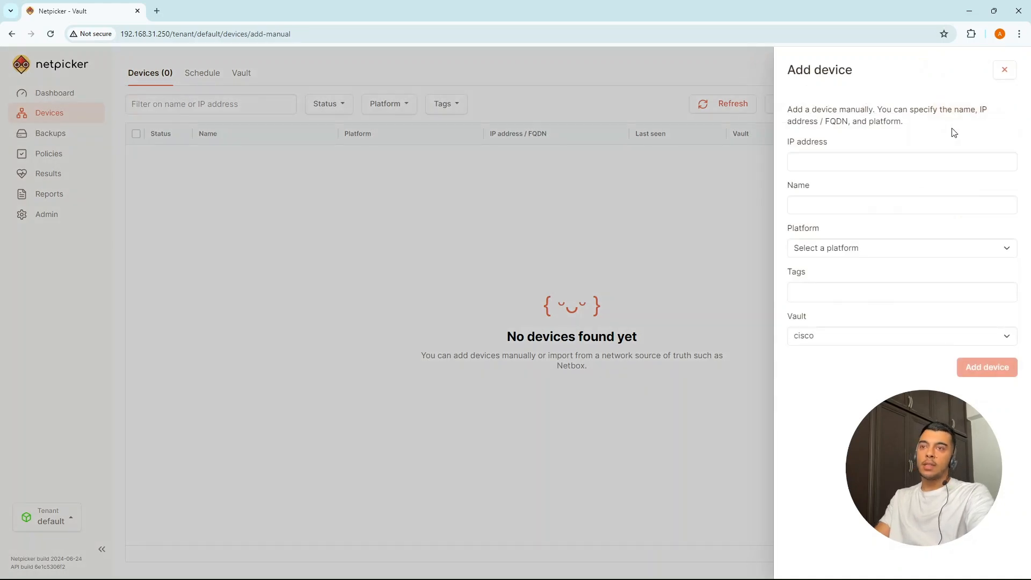
left_click(833, 339)
left_click(816, 343)
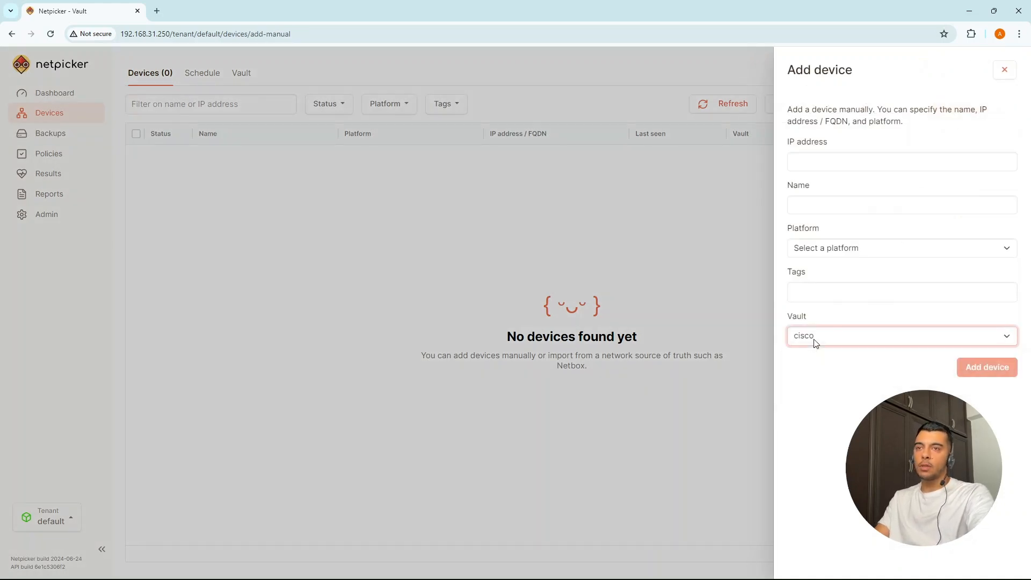
left_click(821, 161)
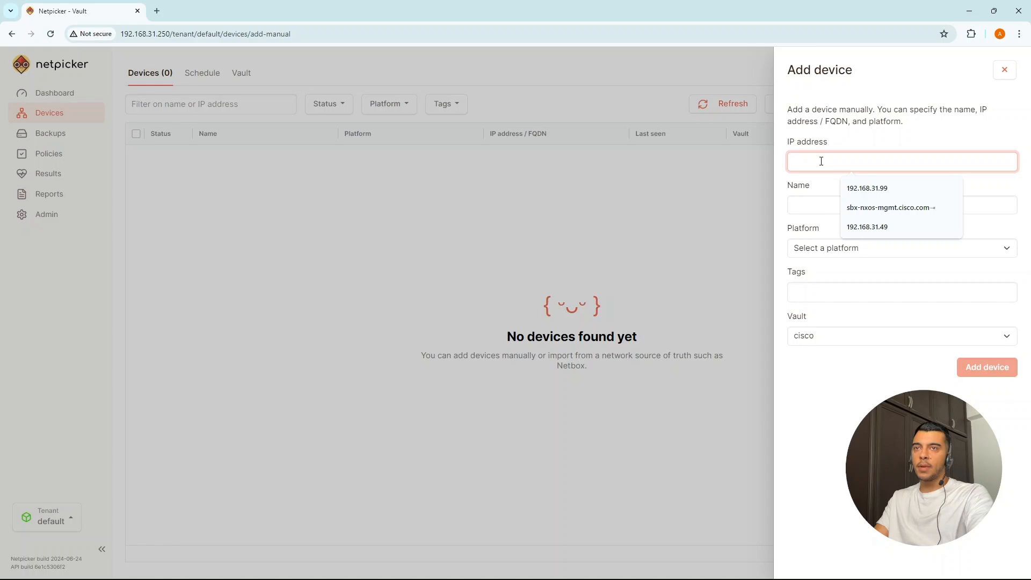
left_click(894, 227)
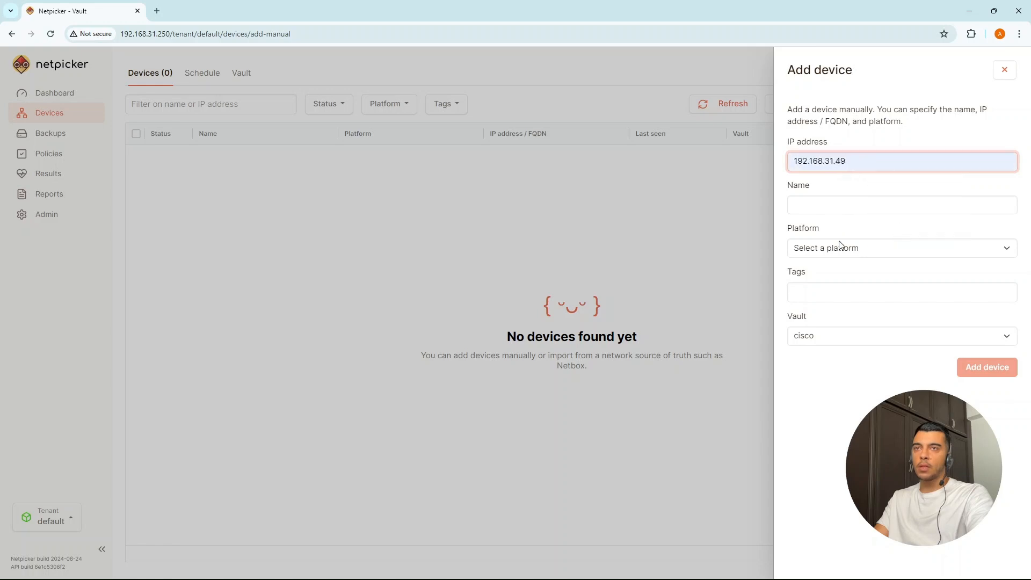
left_click(830, 208)
type("Cisco")
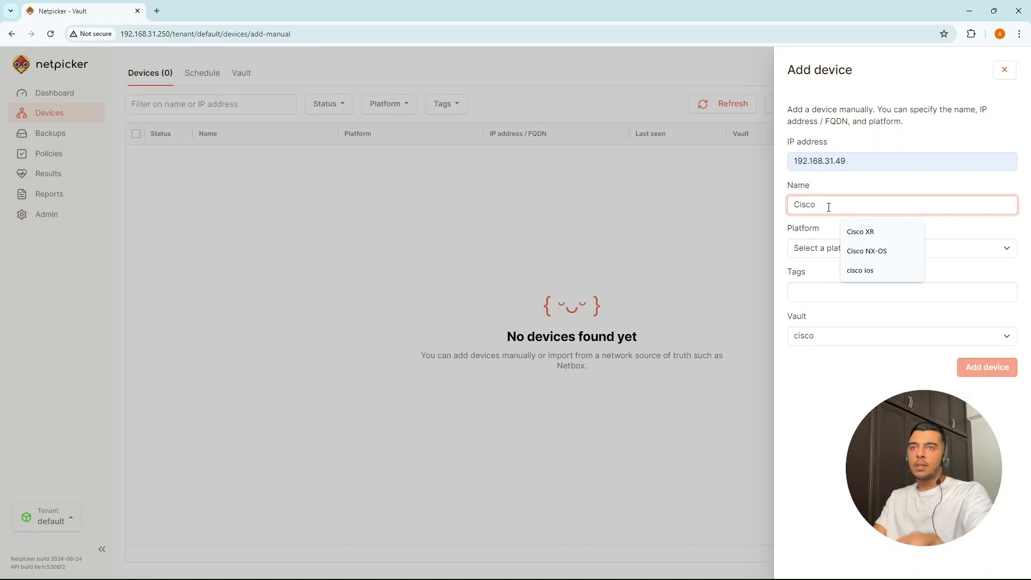
type(" IOS")
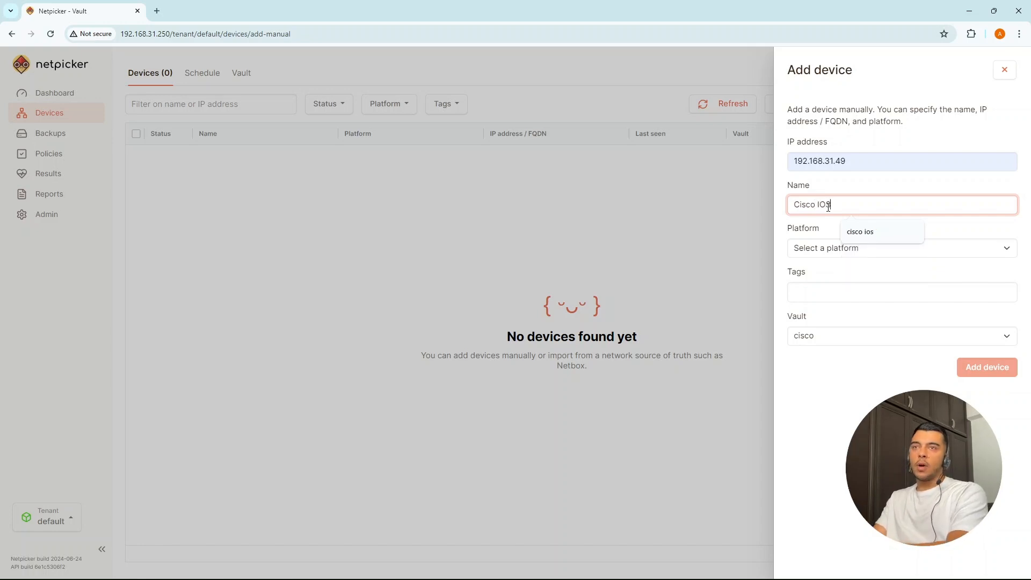
left_click(821, 247)
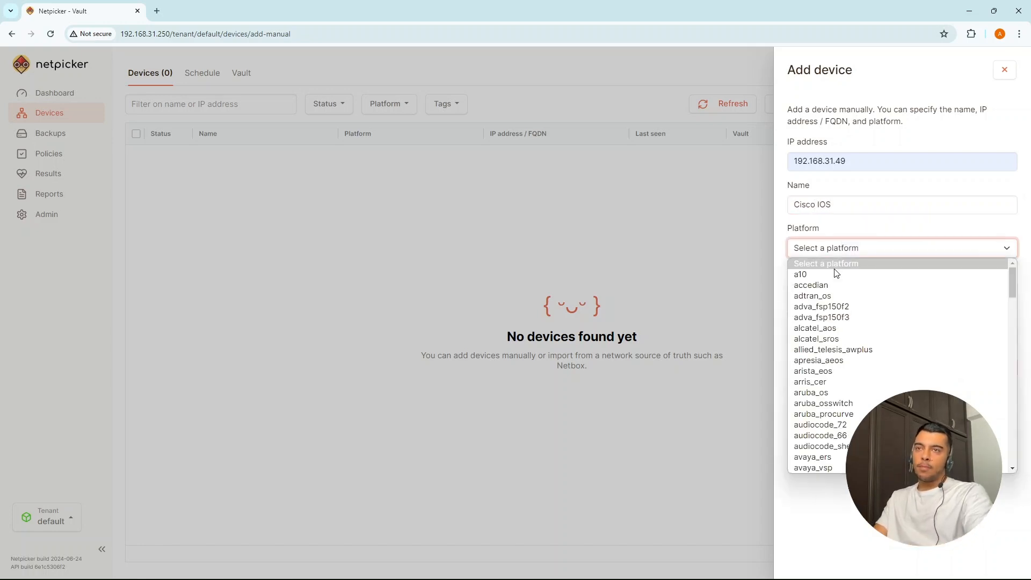
Step: Choose cisco_ios as the device platform
scroll(836, 339, "down", 20)
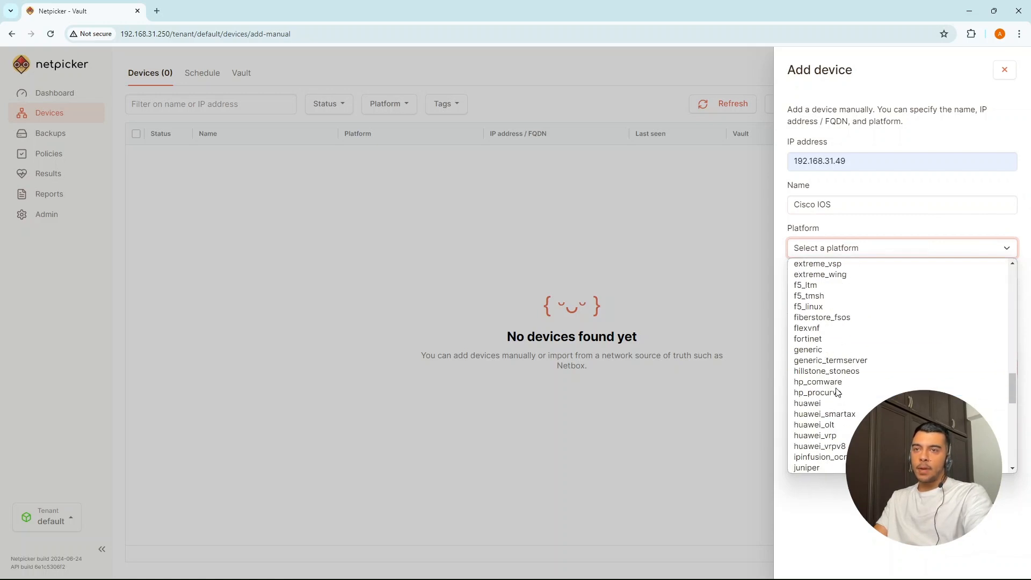
scroll(836, 392, "up", 20)
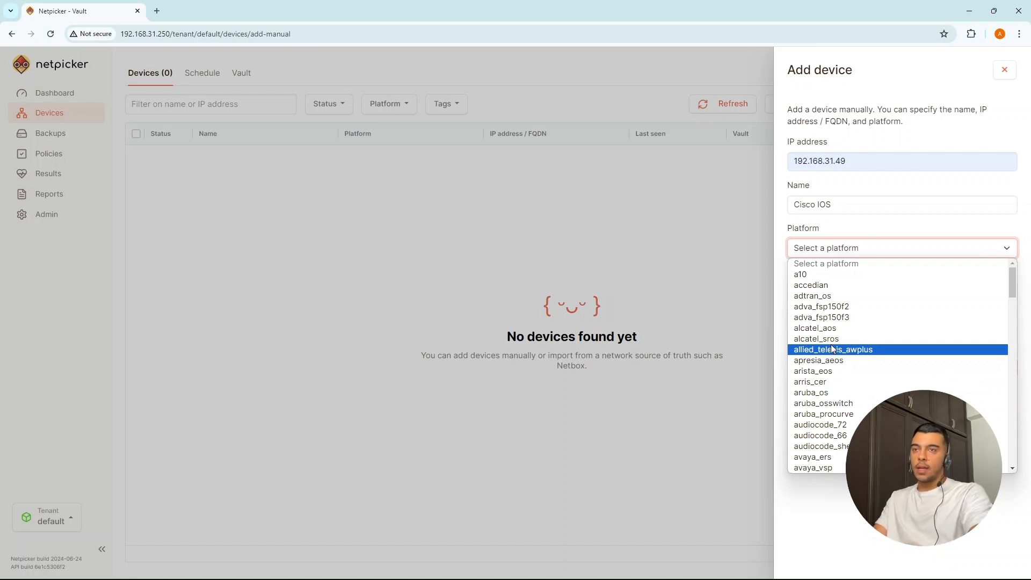
scroll(828, 359, "down", 10)
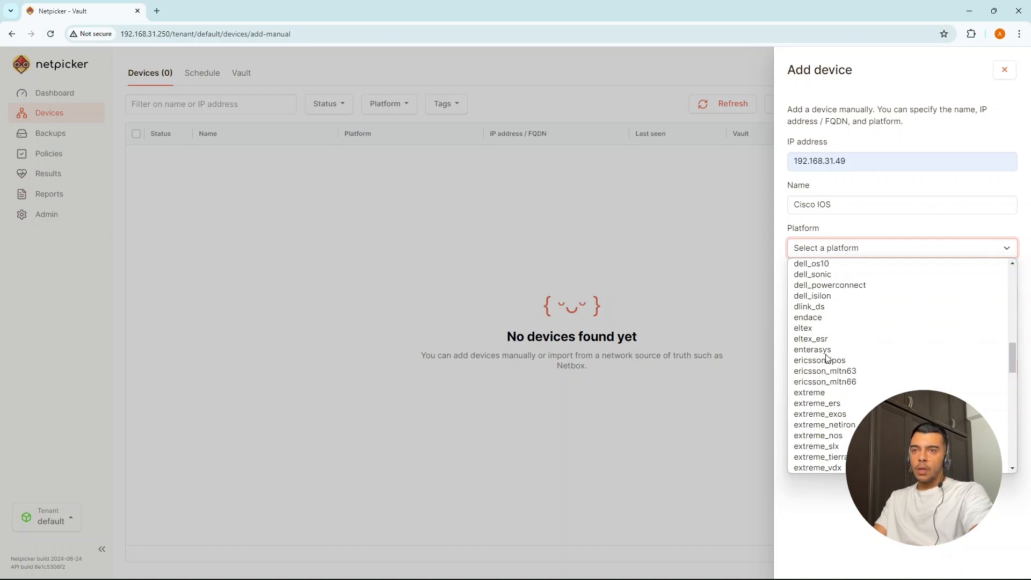
scroll(835, 392, "down", 5)
scroll(838, 393, "up", 3)
scroll(838, 394, "up", 2)
scroll(838, 394, "down", 4)
scroll(839, 393, "up", 6)
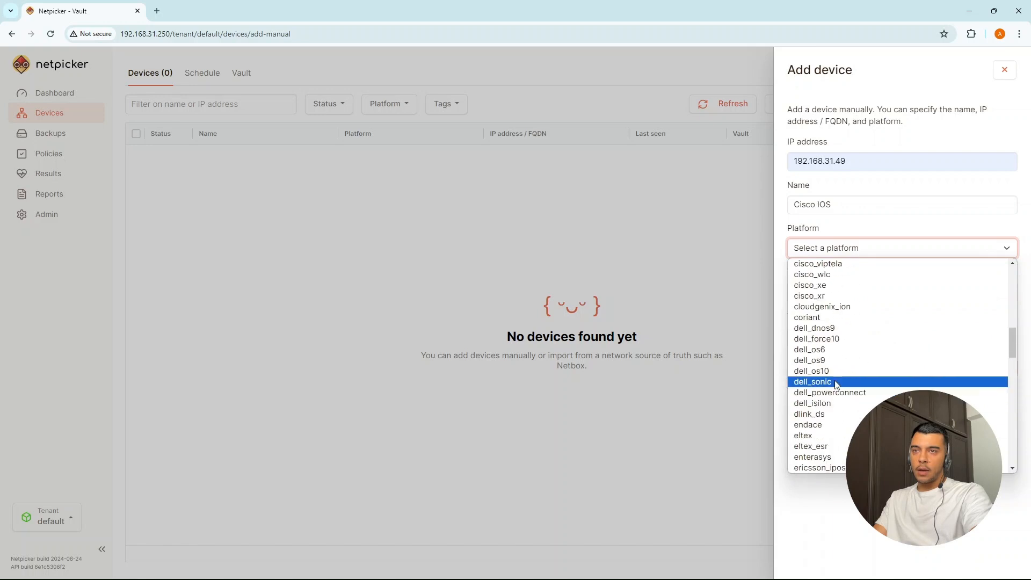
scroll(829, 319, "up", 4)
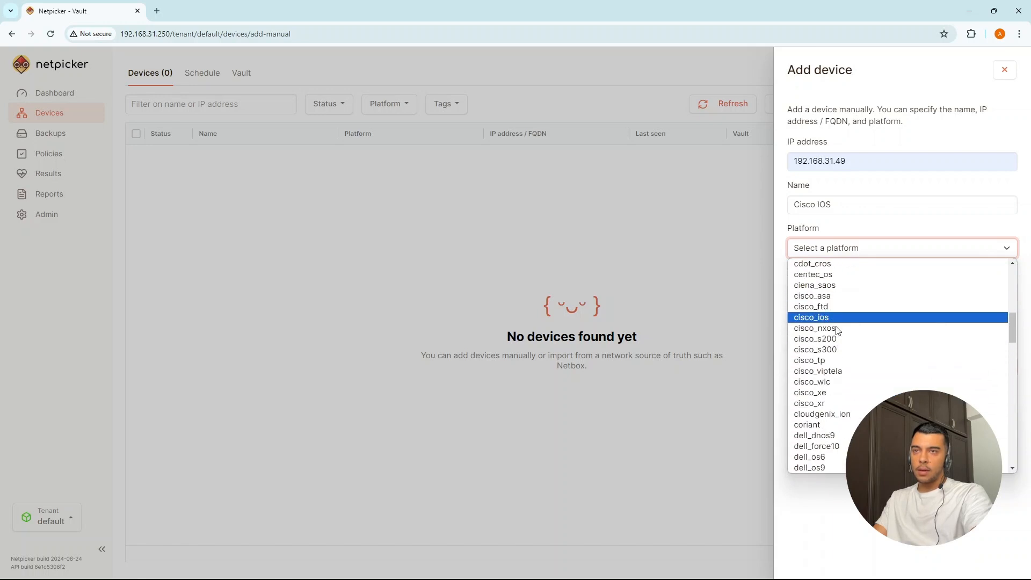
left_click(829, 319)
Step: Leave tags empty and create the Cisco IOS device
left_click(860, 294)
left_click(856, 363)
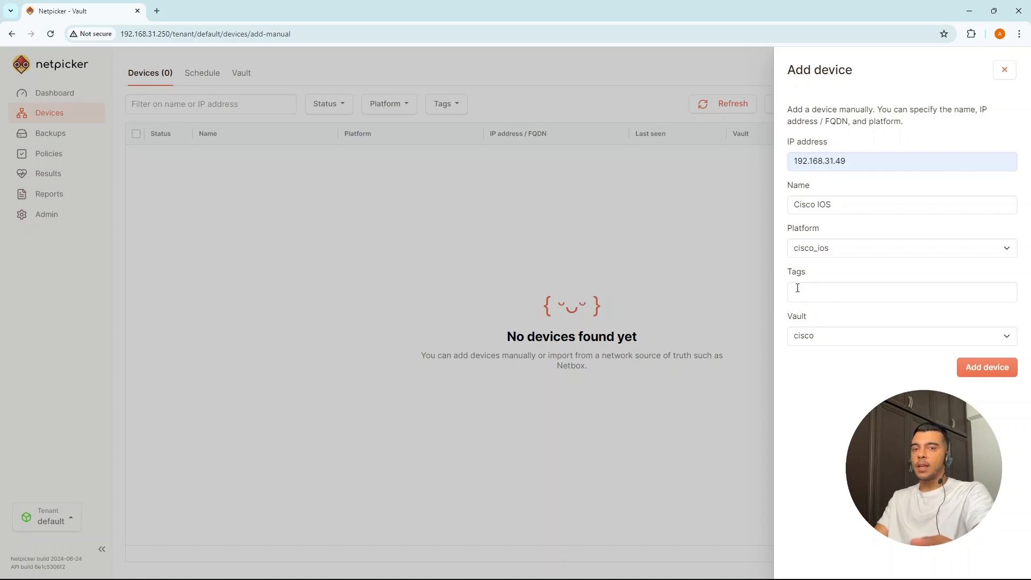
left_click(985, 372)
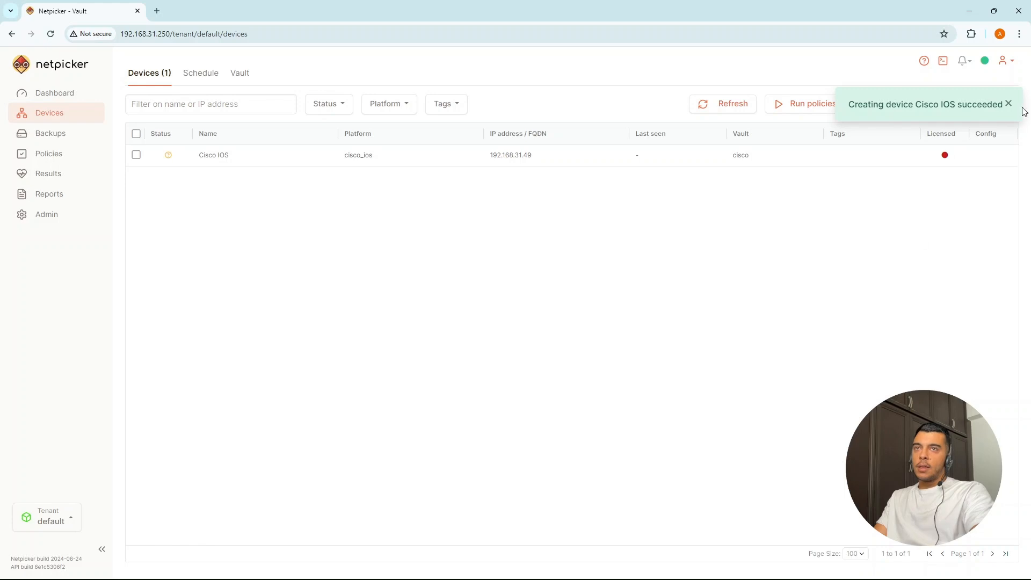
Step: Close the 'Creating device succeeded' notice and reload the Devices page
left_click(1013, 106)
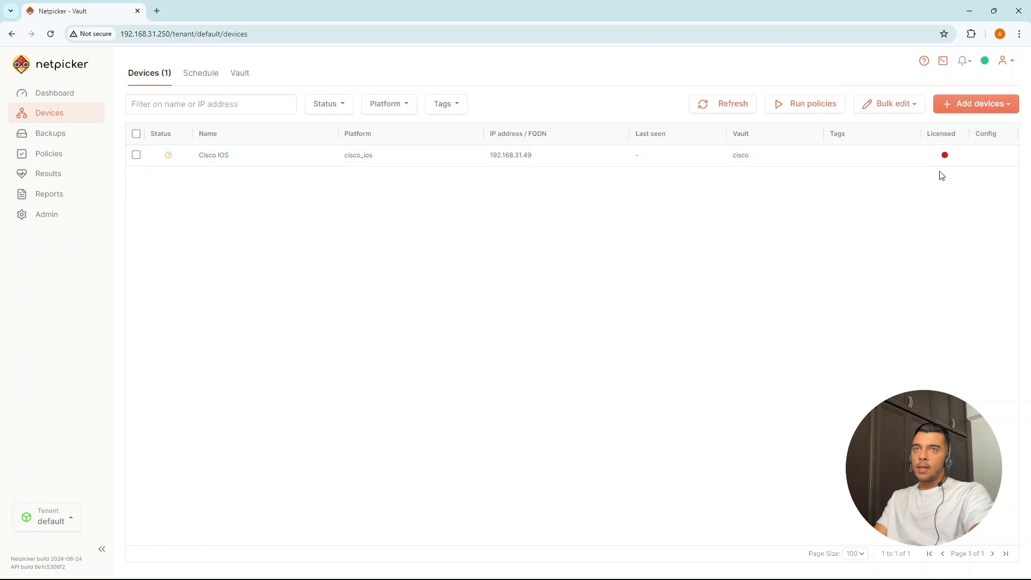
left_click(50, 34)
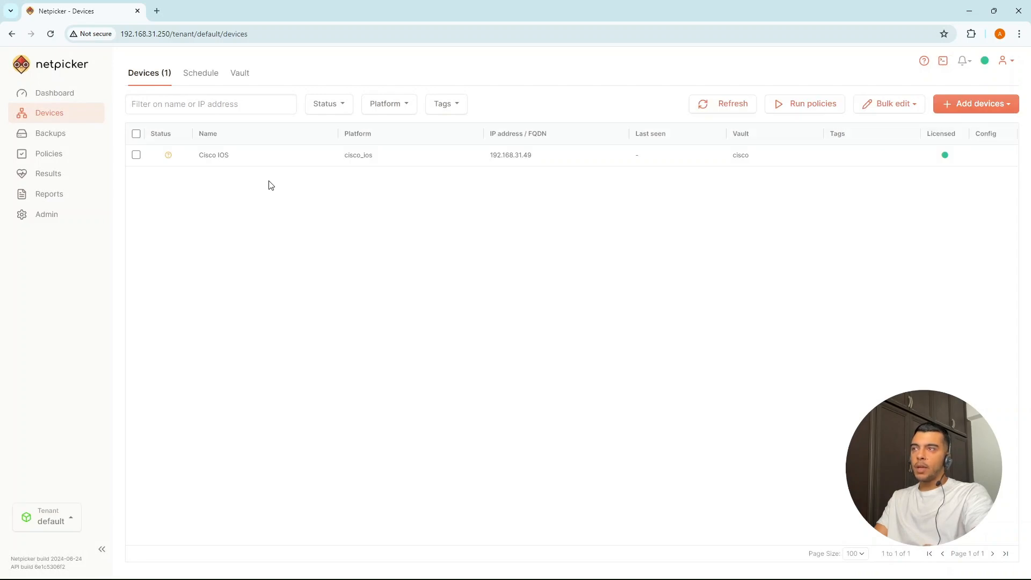
Step: Open the Cisco IOS device's CLI and run 'sh ver'
left_click(254, 155)
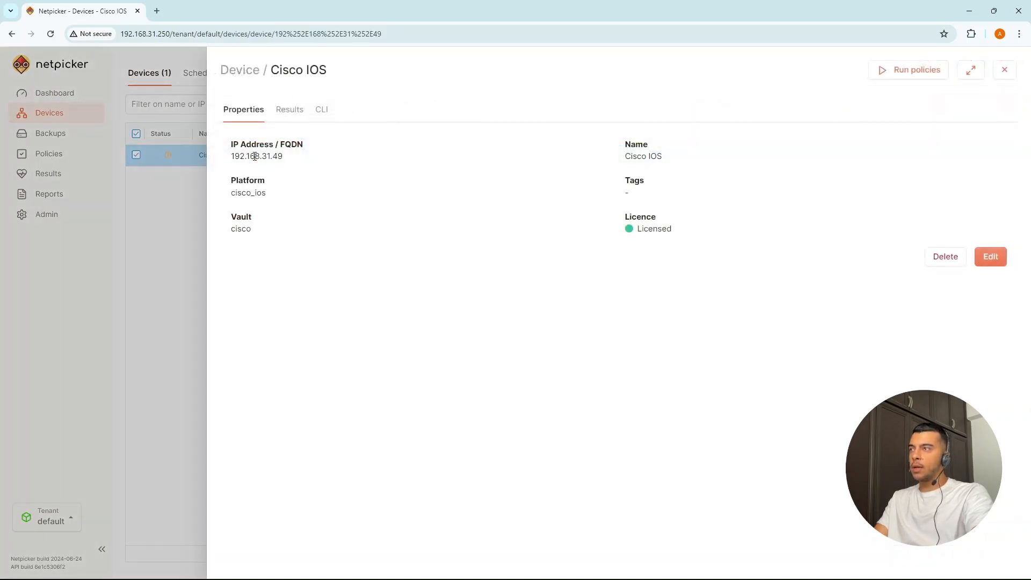
left_click(172, 177)
left_click(211, 156)
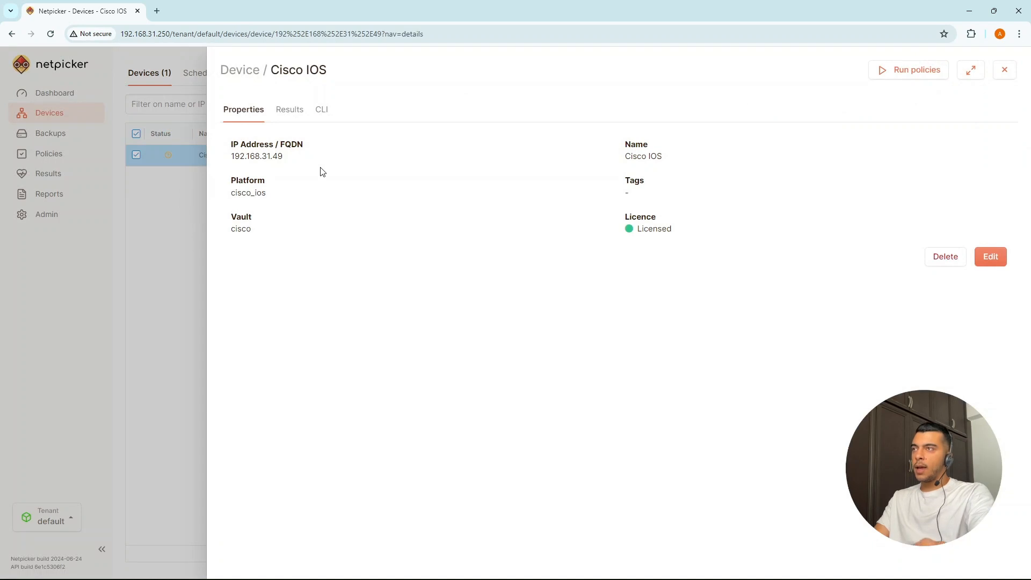
left_click(322, 110)
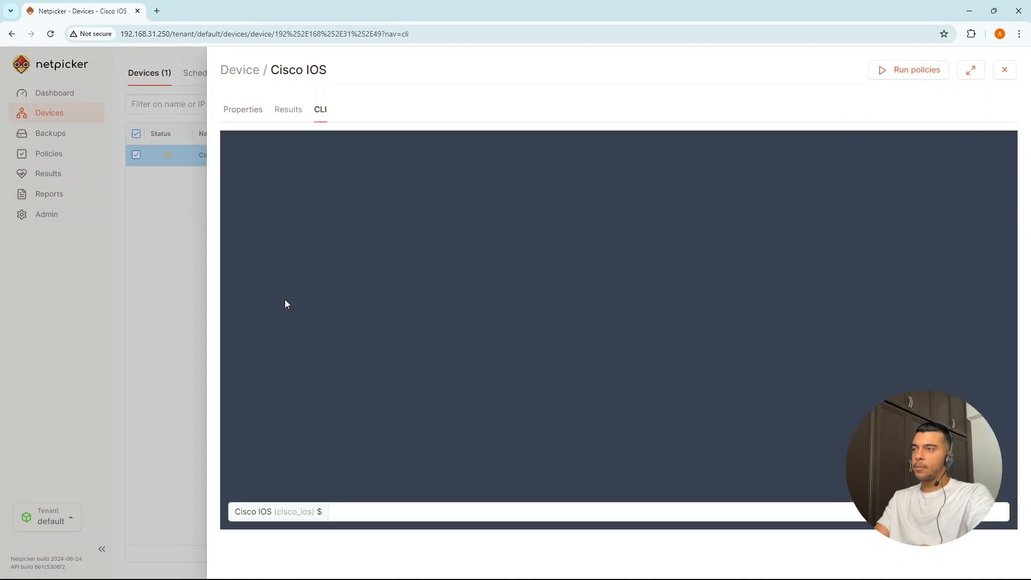
left_click(347, 514)
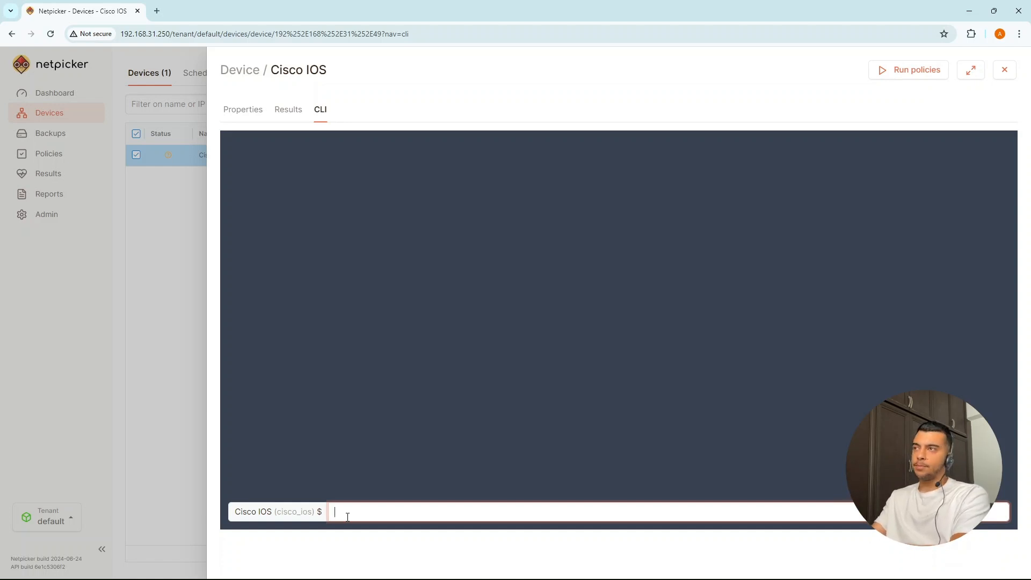
type("sh ver")
key("Return")
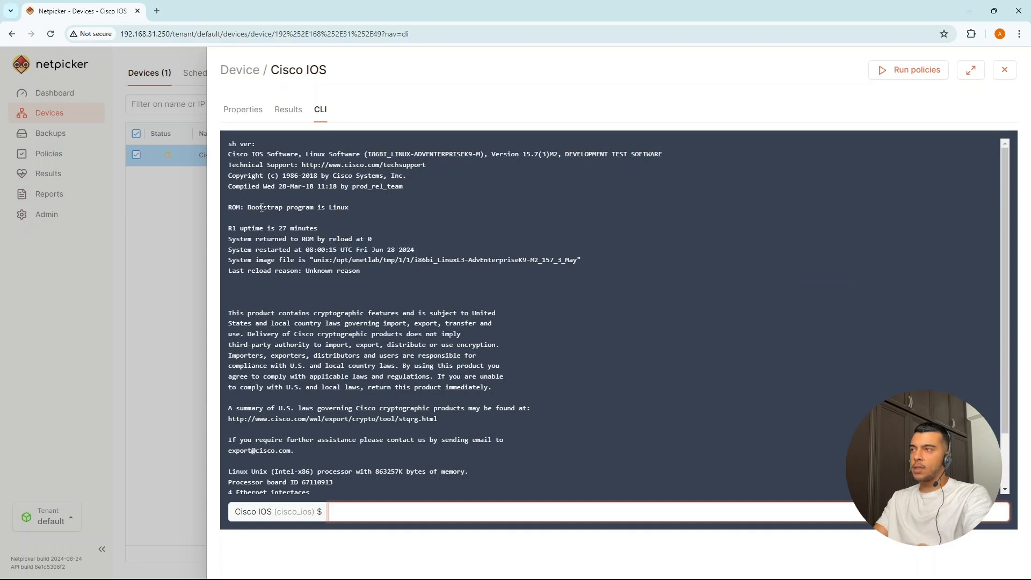
Step: Review the show version output (IOS 15.7(3)M2), then close the device details
left_click_drag(228, 144, 464, 486)
left_click(422, 447)
scroll(363, 411, "up", 1)
scroll(362, 413, "up", 1)
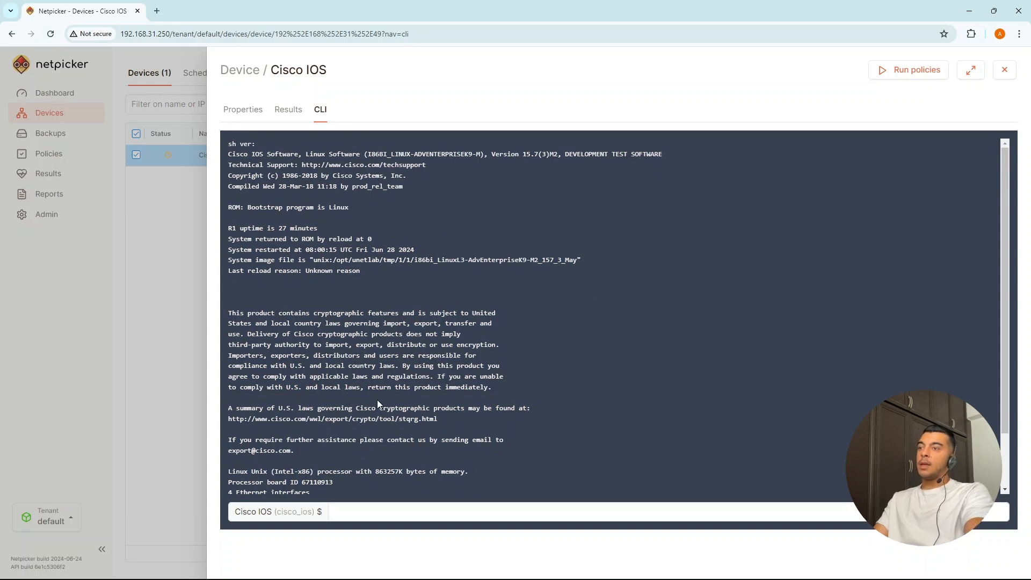
left_click(183, 276)
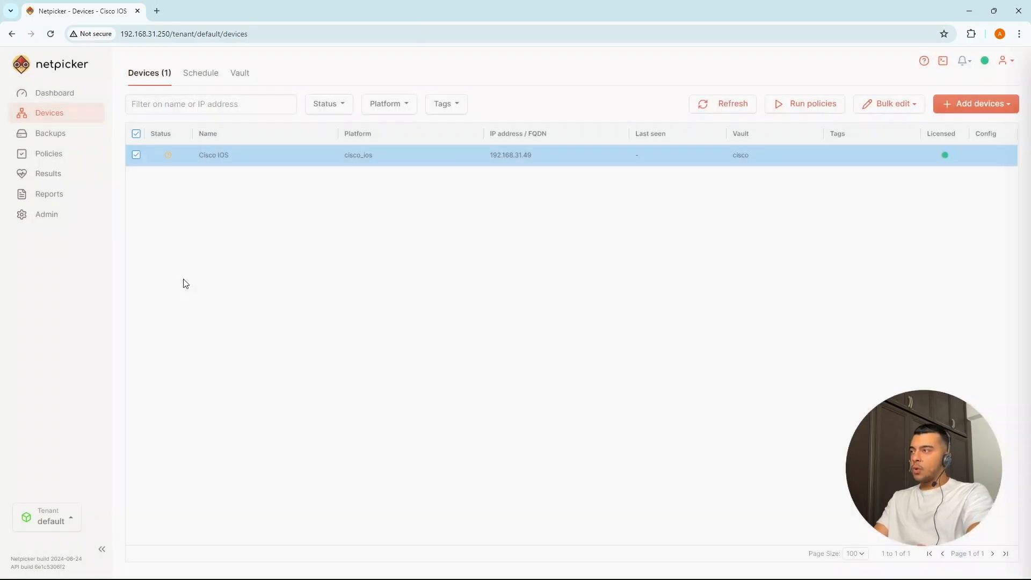